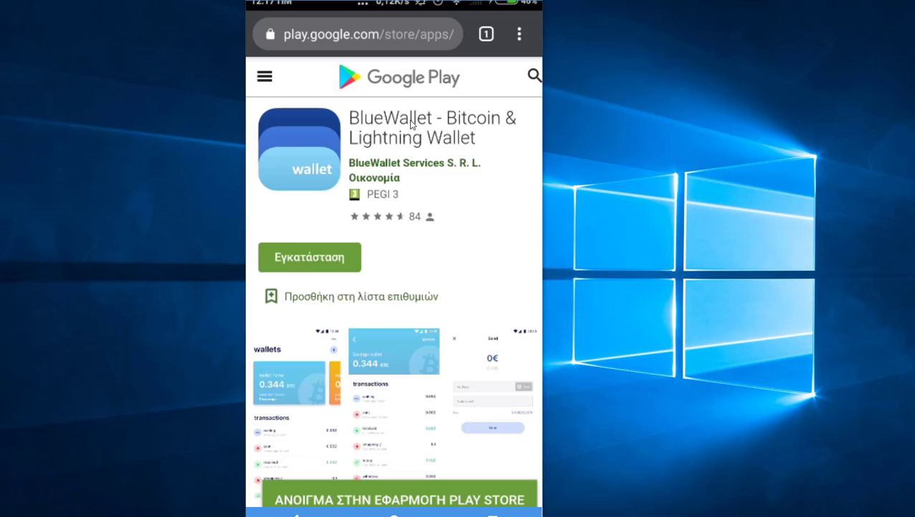
Switch from the BlueWallet Play Store listing to the Android recent-apps overview
left_click(322, 258)
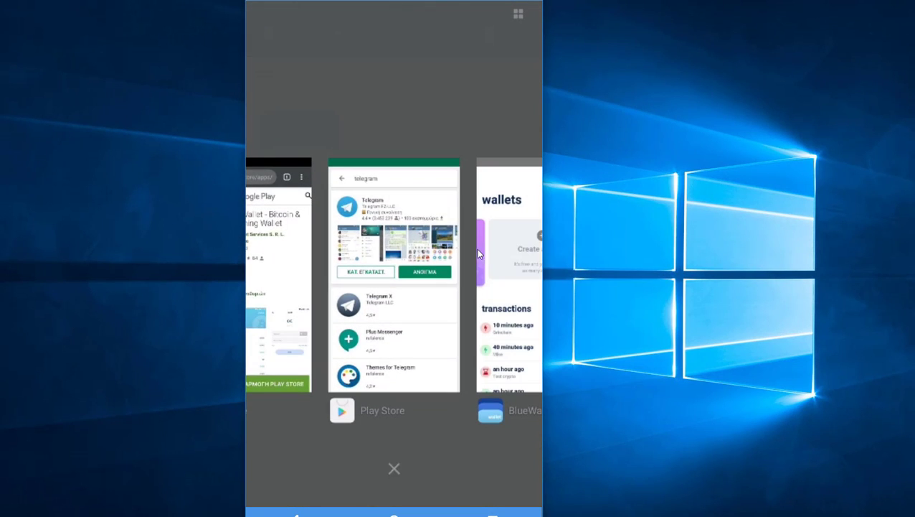
Open BlueWallet from the recent-apps view to its wallets screen
left_click(521, 229)
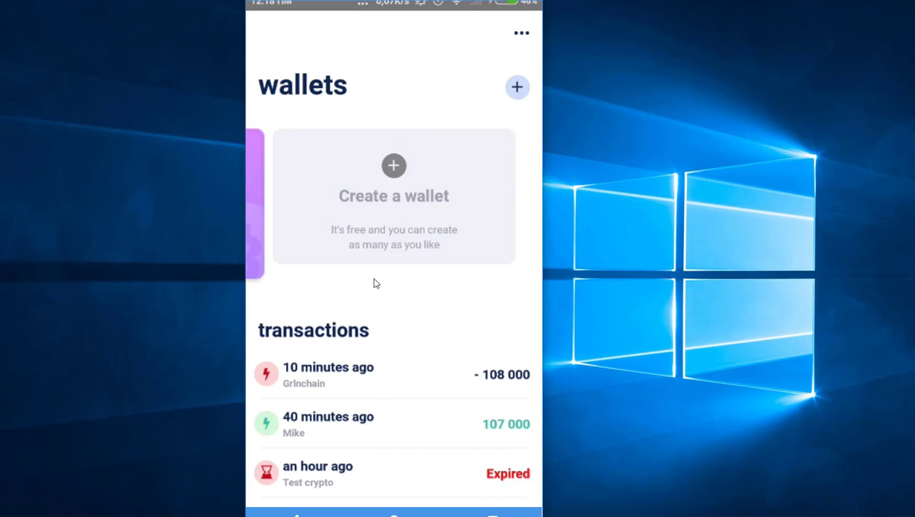
Add an HD SegWit Bitcoin wallet named 'Bitcoin 1', starting at 0 BTC
left_click(391, 172)
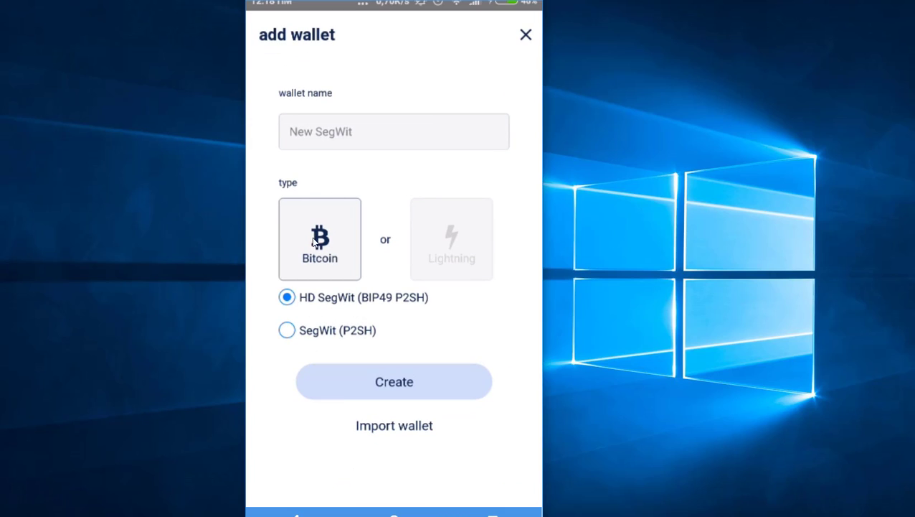
left_click(477, 236)
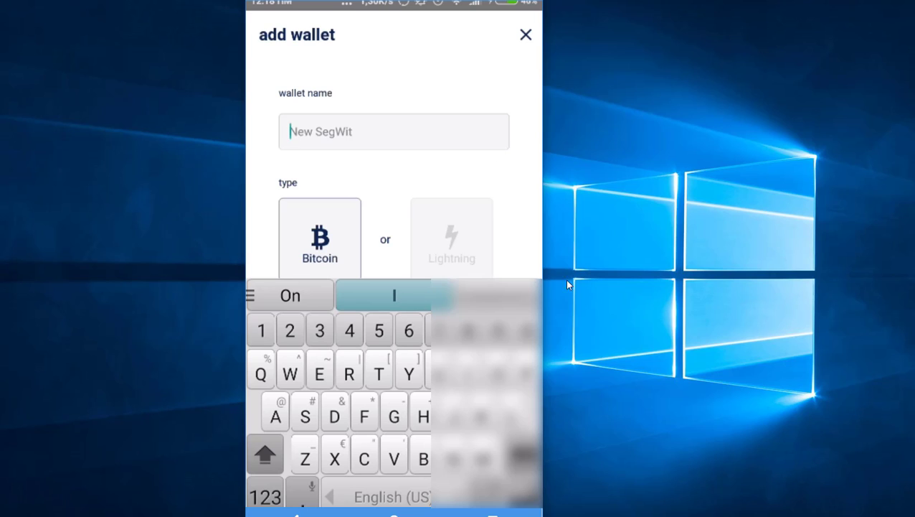
left_click(403, 135)
key("Escape")
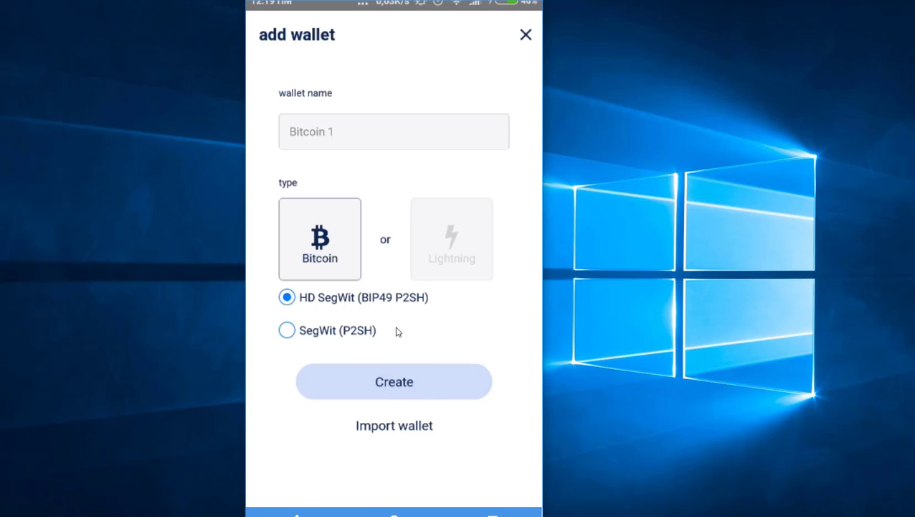
left_click(392, 383)
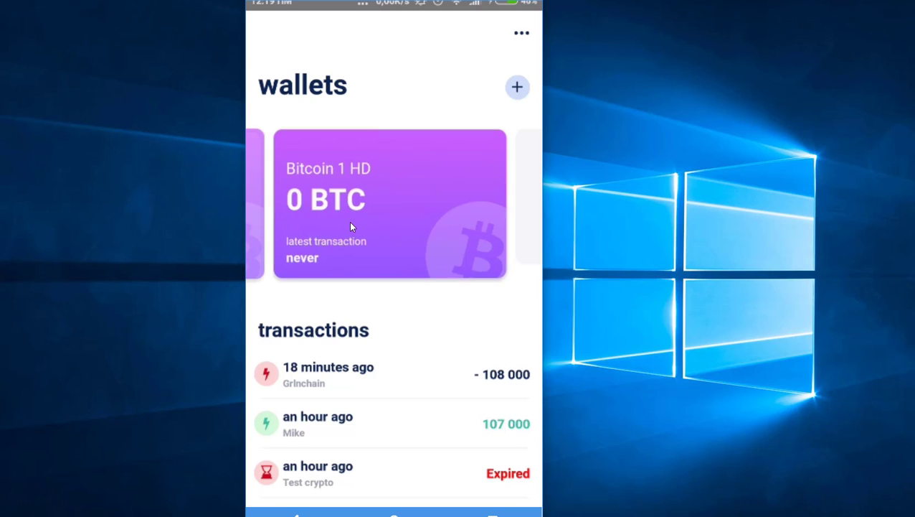
Add a Lightning wallet named 'Lighting 1', starting at 0 sats
left_click_drag(498, 227, 329, 227)
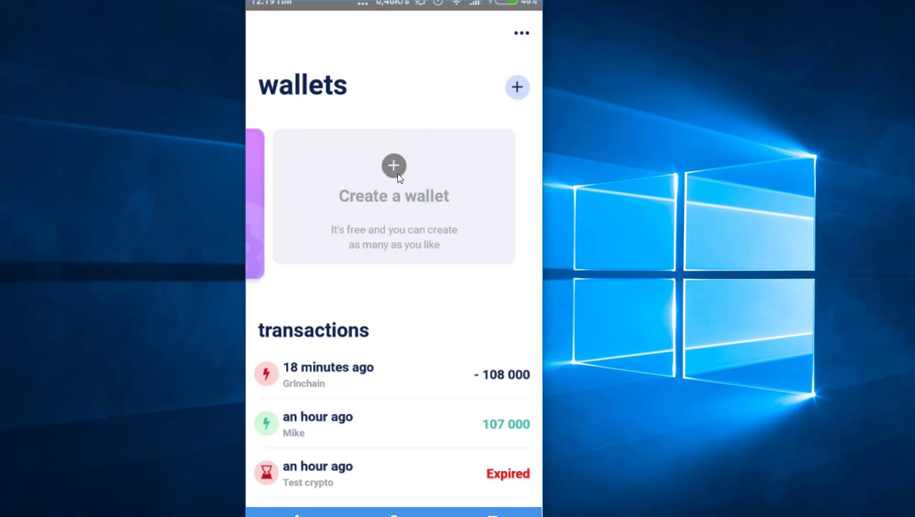
left_click(400, 178)
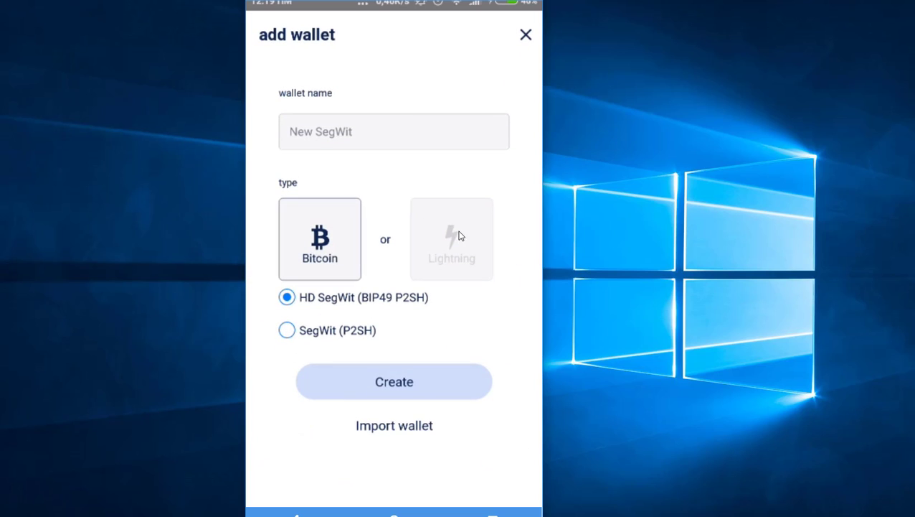
left_click(460, 240)
left_click(343, 136)
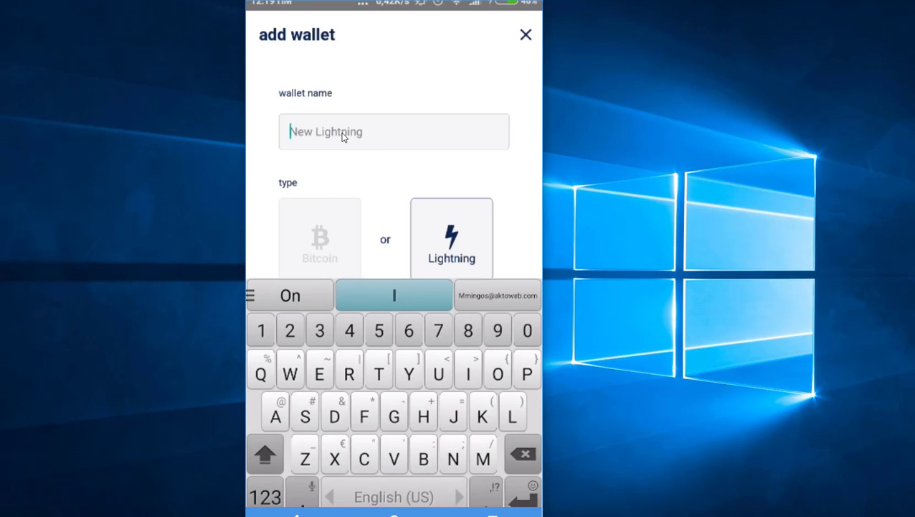
type("Lighting 1")
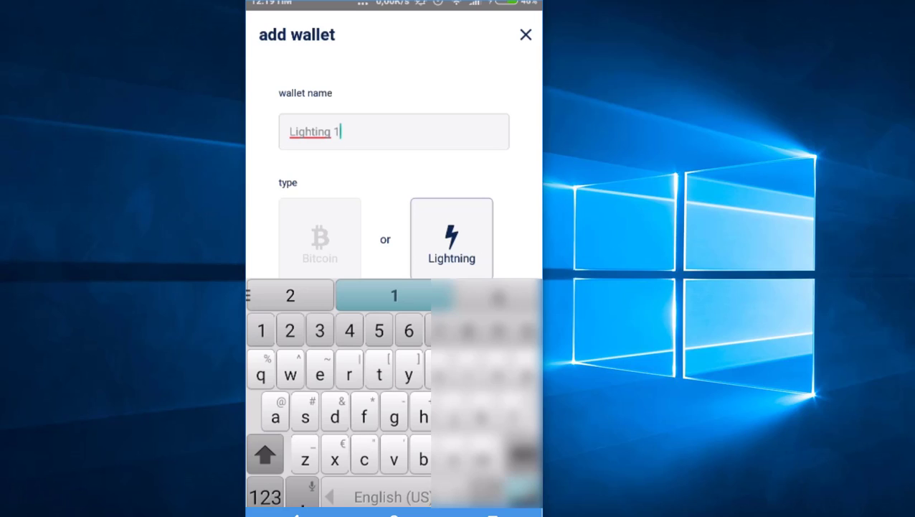
key("Escape")
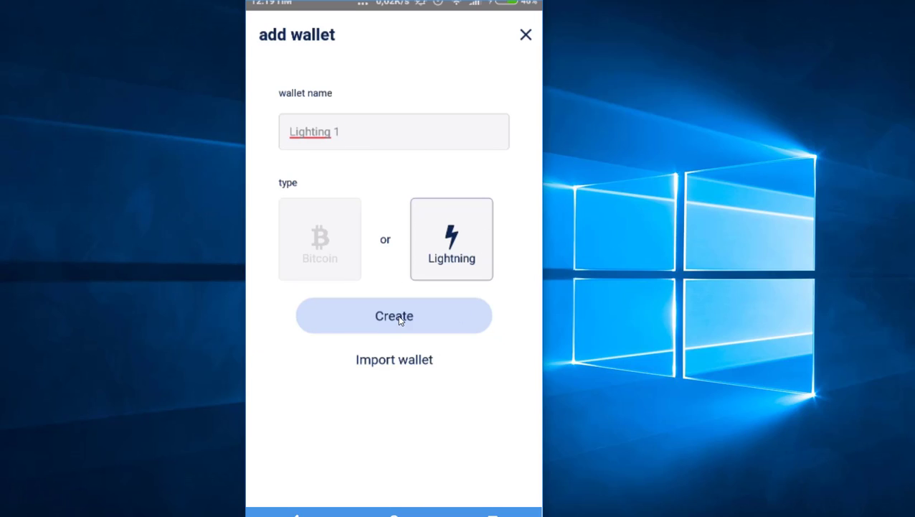
left_click(400, 320)
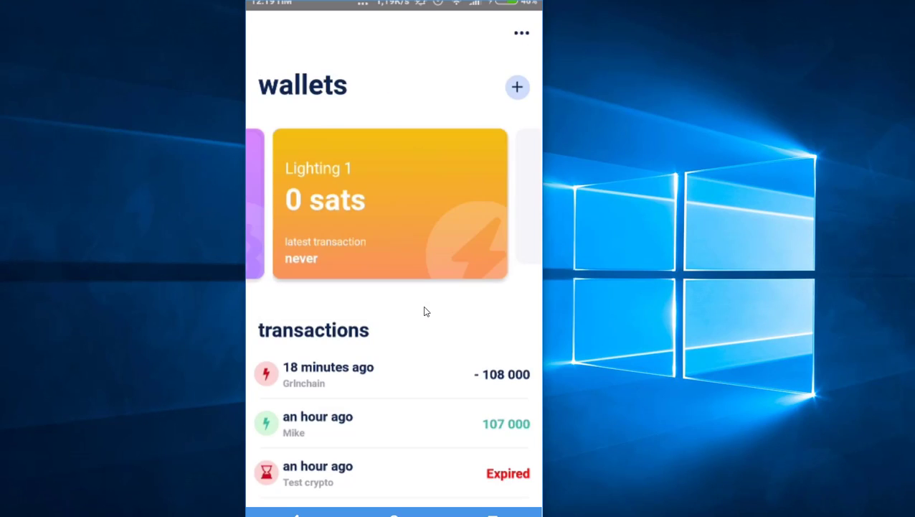
Open Reorder Wallets from the Bitcoin 1 HD card, listing Bitcoin wallet HD, Bitcoin 1 HD, Lighting 1
left_click_drag(321, 194, 316, 164)
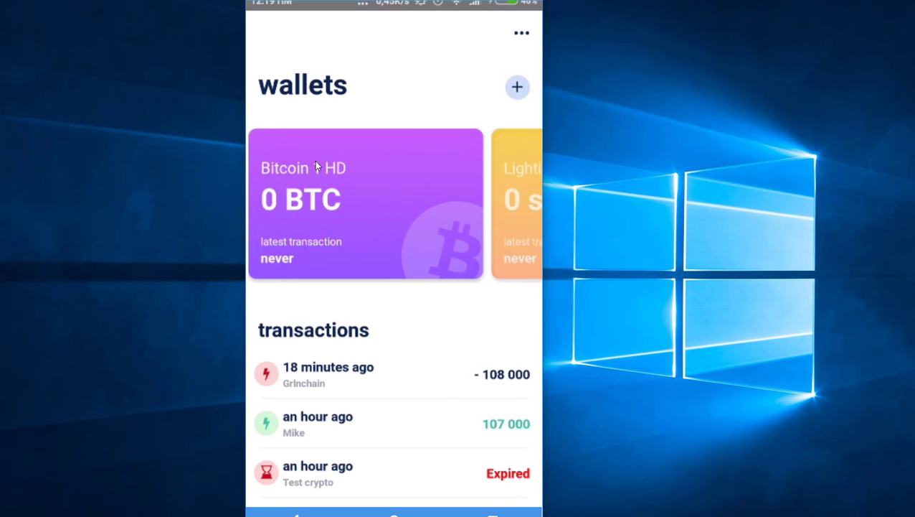
left_click_drag(384, 195, 357, 190)
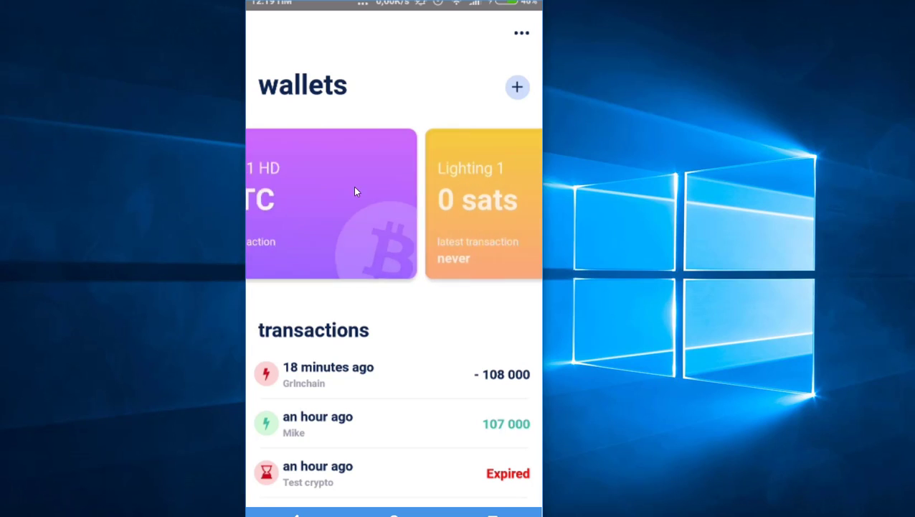
left_click_drag(467, 216, 484, 218)
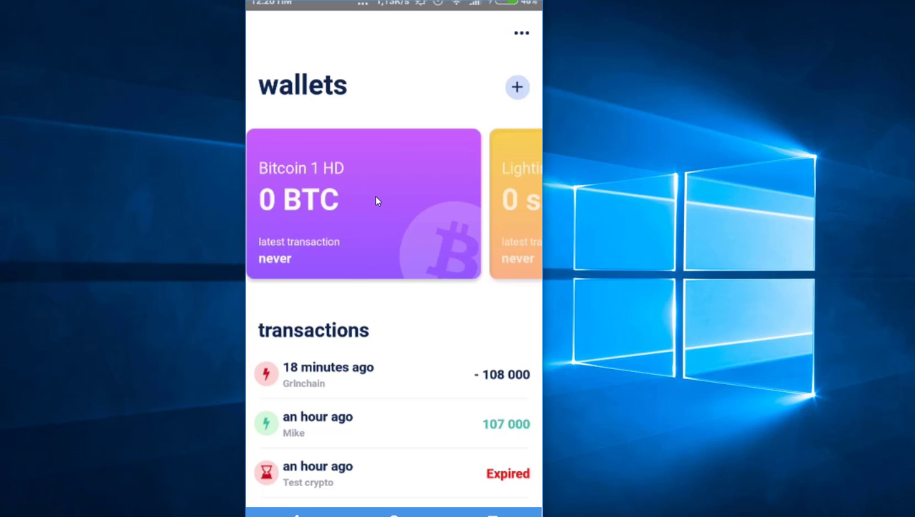
left_click_drag(373, 205, 442, 204)
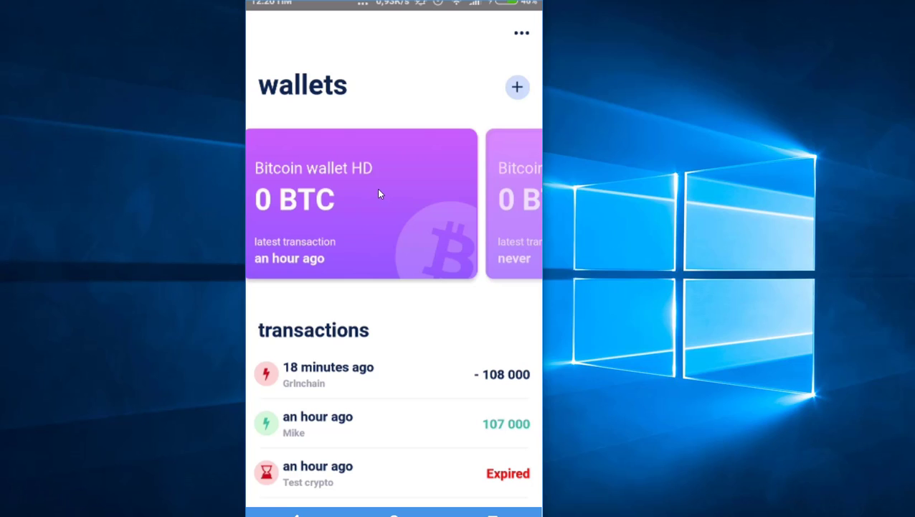
left_click_drag(477, 194, 490, 185)
left_click_drag(270, 182, 251, 179)
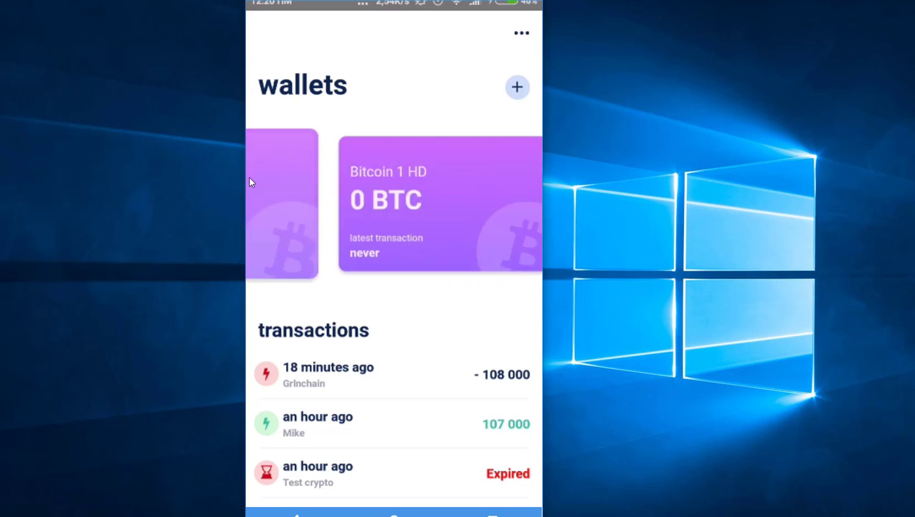
left_click(330, 181)
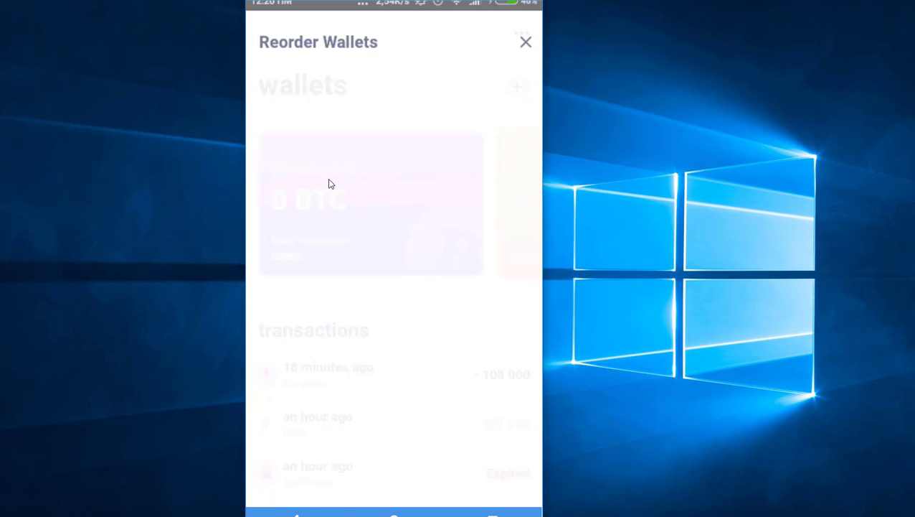
scroll(359, 327, "down", 5)
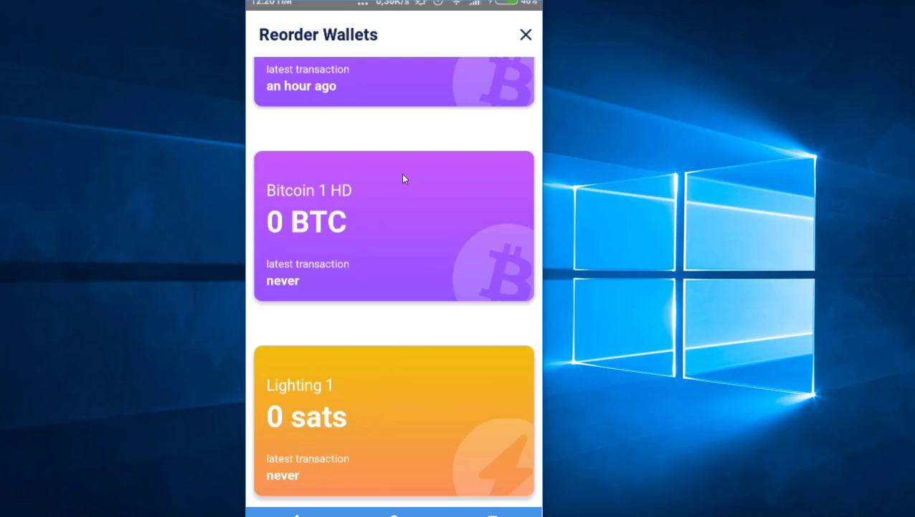
Open Bitcoin 1 HD, display its receive QR code and copy the receiving address
left_click(340, 196)
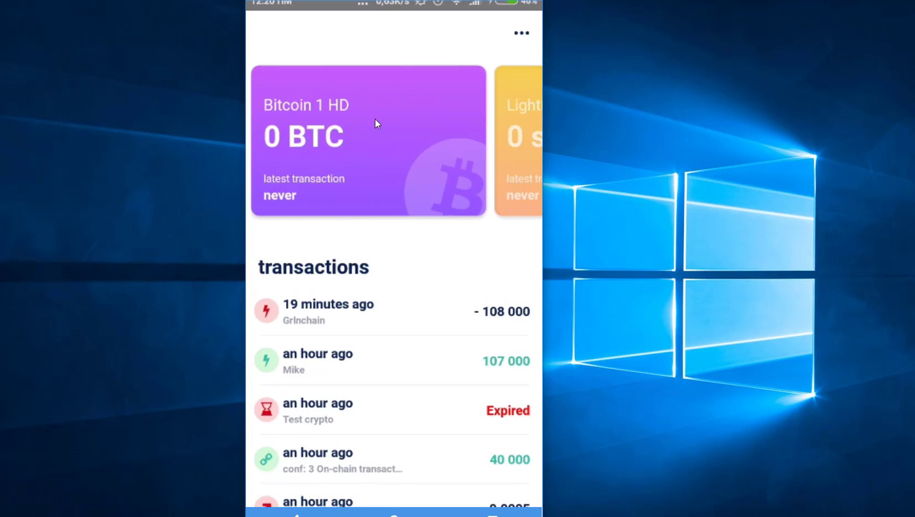
left_click(326, 162)
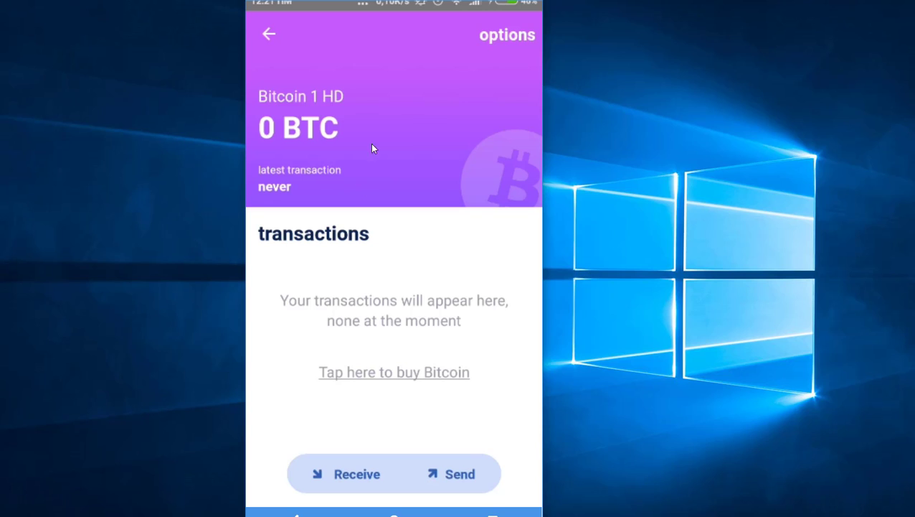
left_click(363, 478)
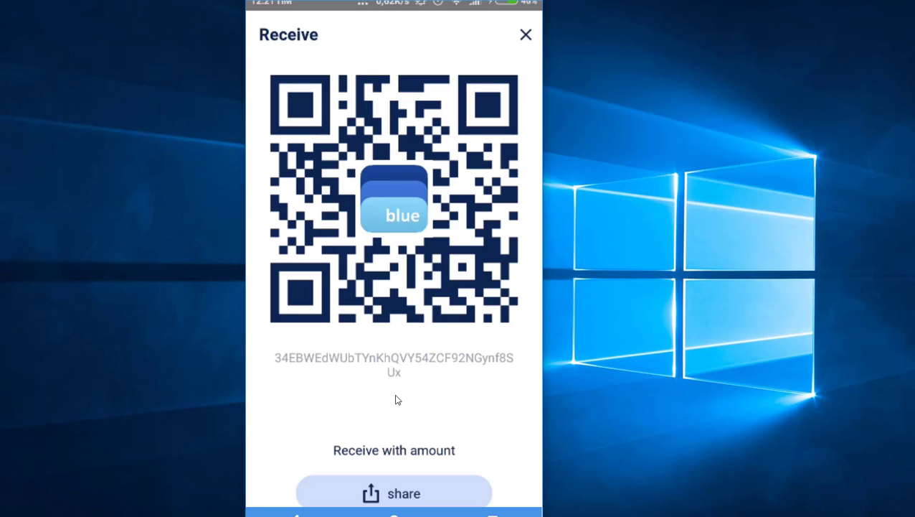
left_click(394, 366)
left_click(525, 38)
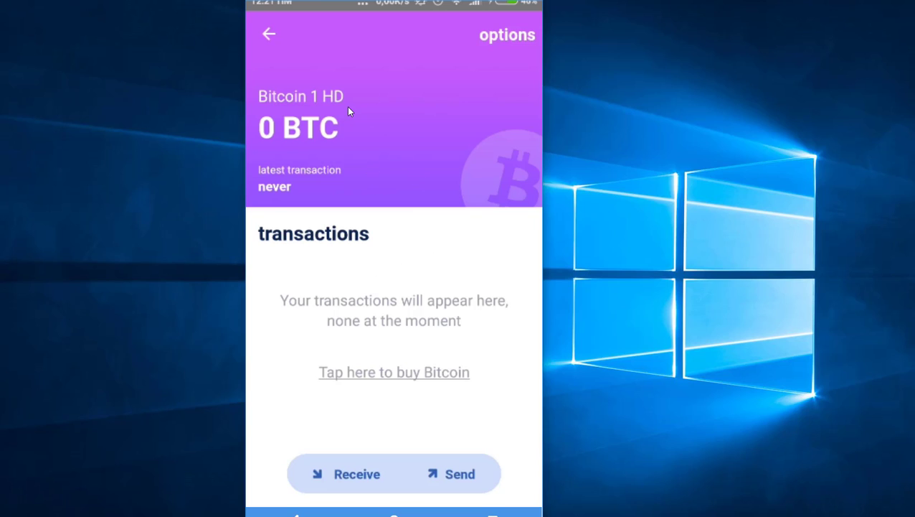
Return to the wallet list and open the Lighting 1 wallet showing 0 sats
left_click(267, 31)
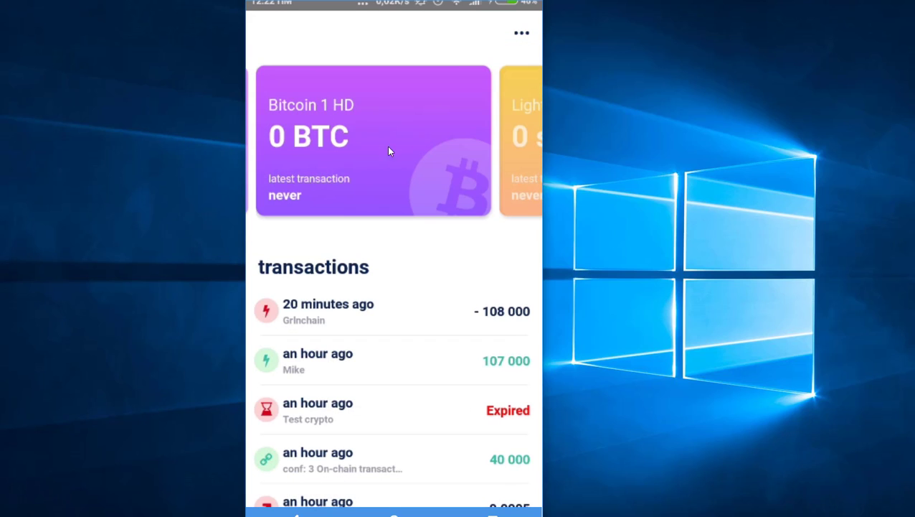
left_click_drag(364, 132, 239, 119)
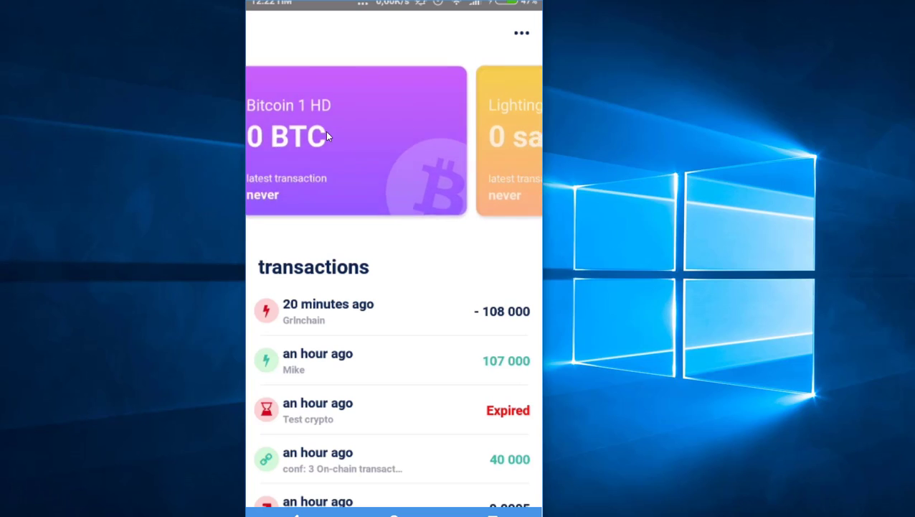
left_click_drag(353, 127, 198, 108)
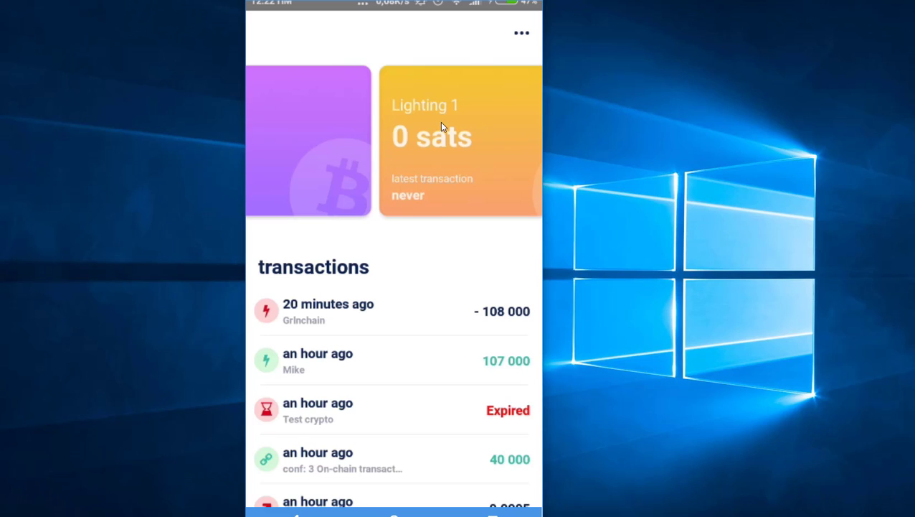
left_click_drag(442, 125, 322, 130)
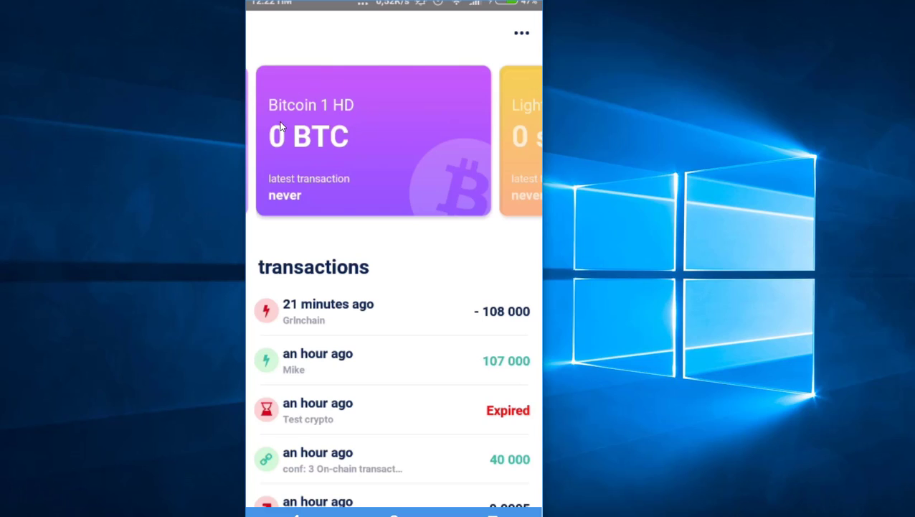
left_click_drag(400, 136, 221, 122)
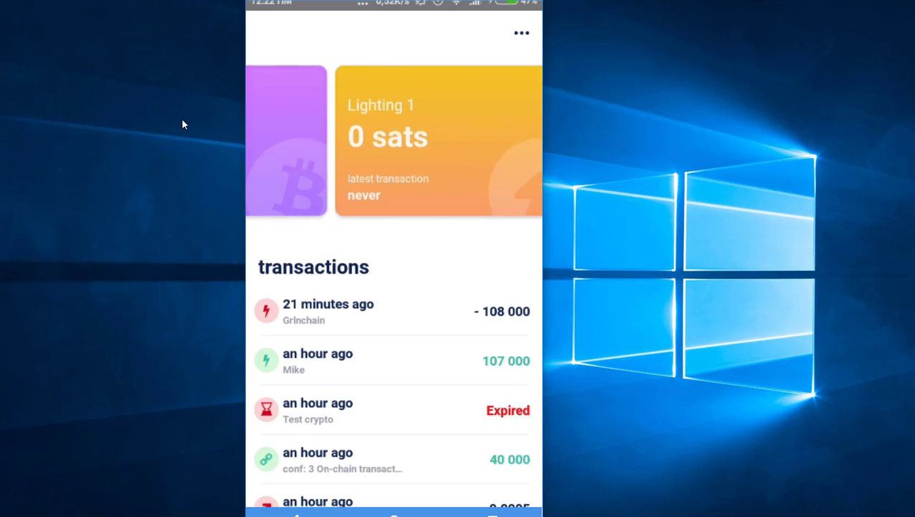
left_click_drag(393, 136, 163, 131)
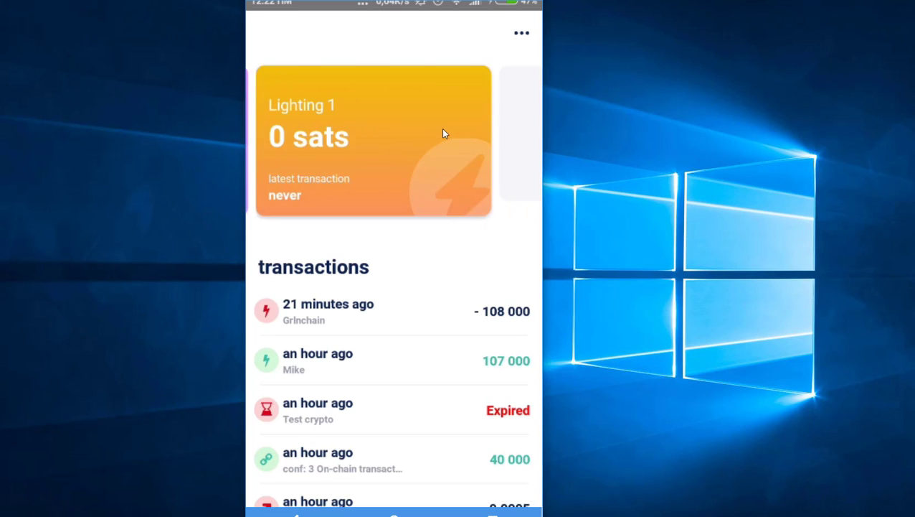
left_click(388, 123)
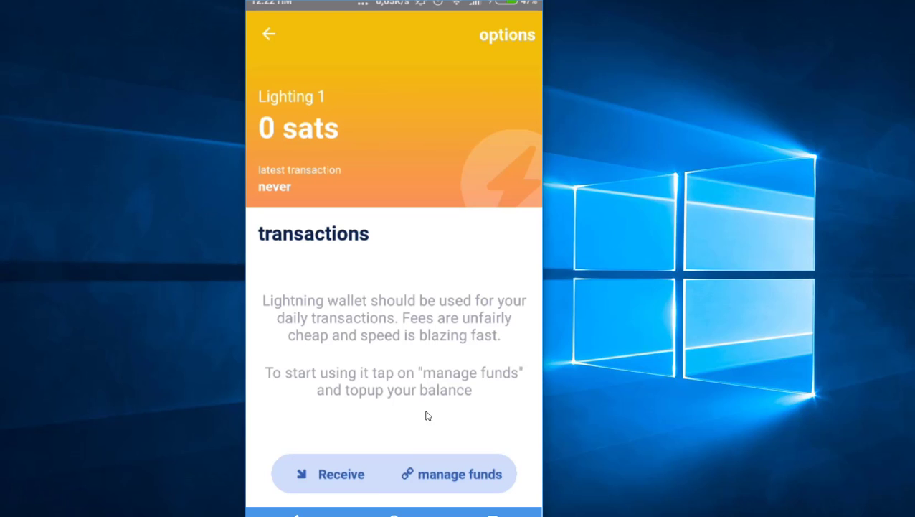
Start a 0.002 BTC Lightning refill paid from Bitcoin wallet HD, then cancel it
left_click(451, 474)
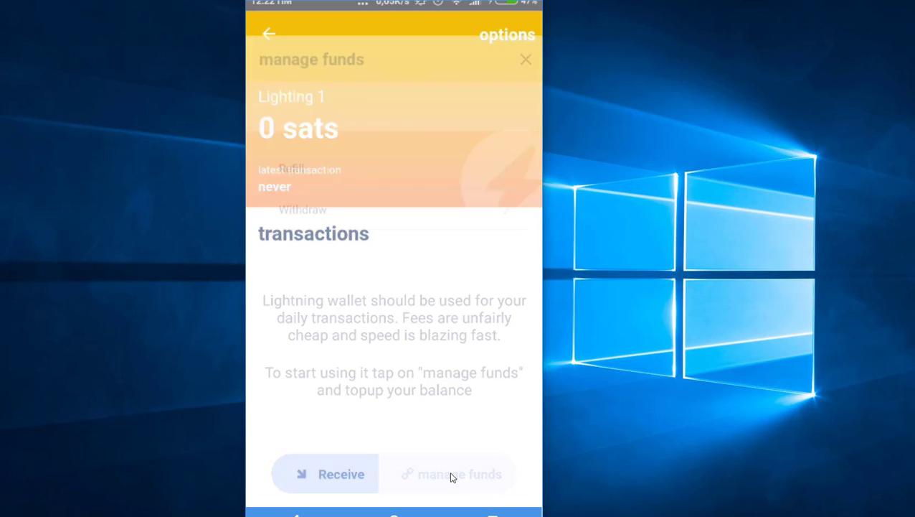
left_click(306, 147)
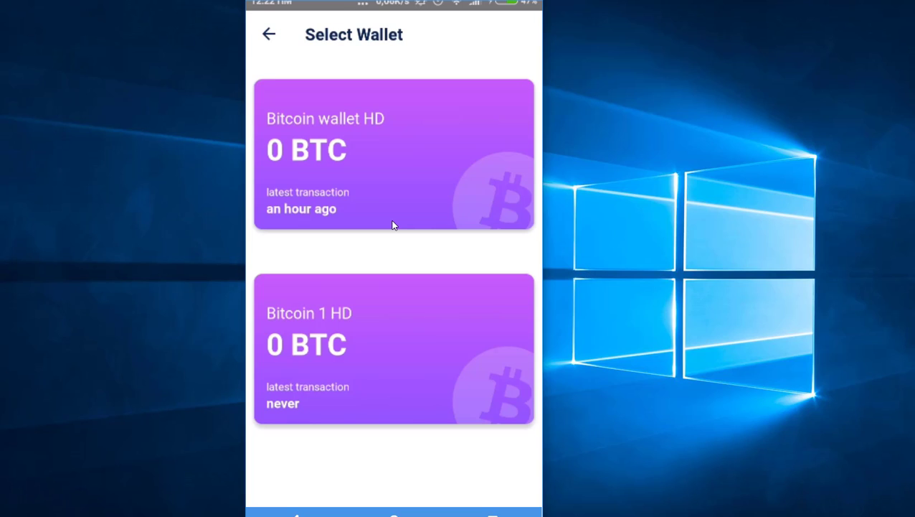
left_click(375, 144)
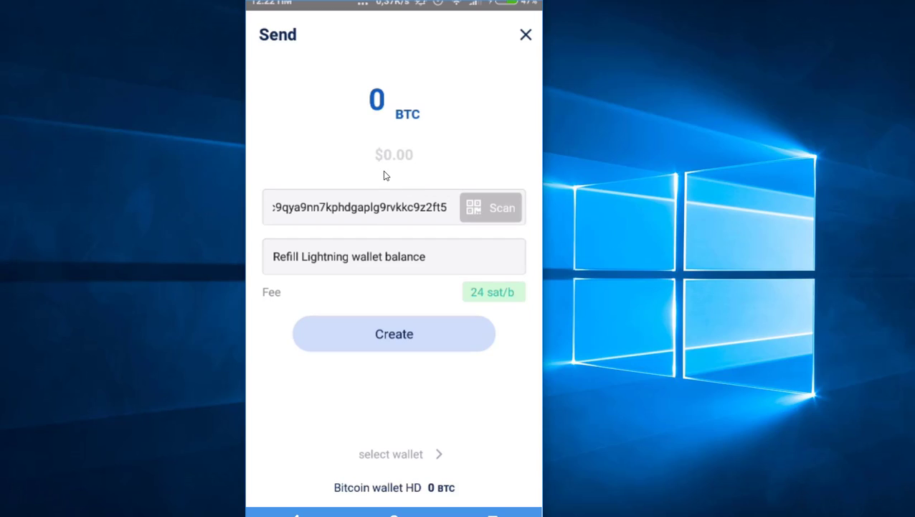
left_click(388, 104)
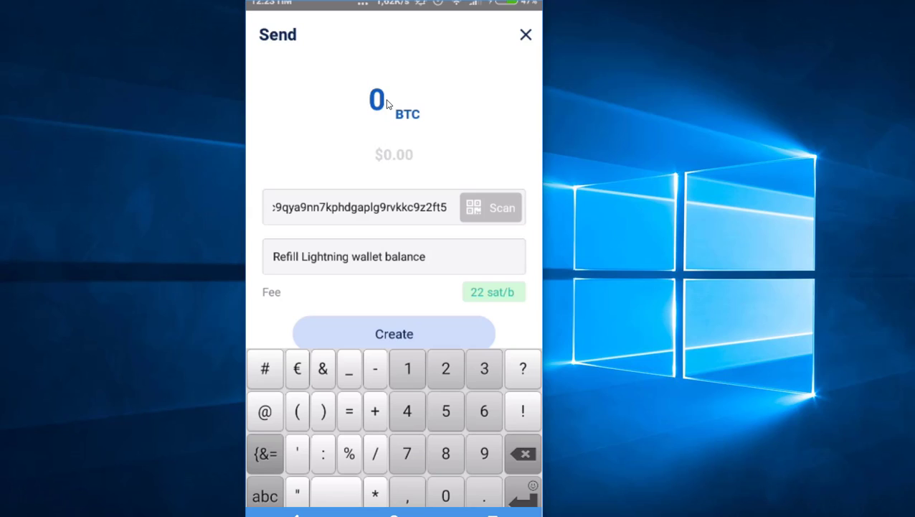
type("0.")
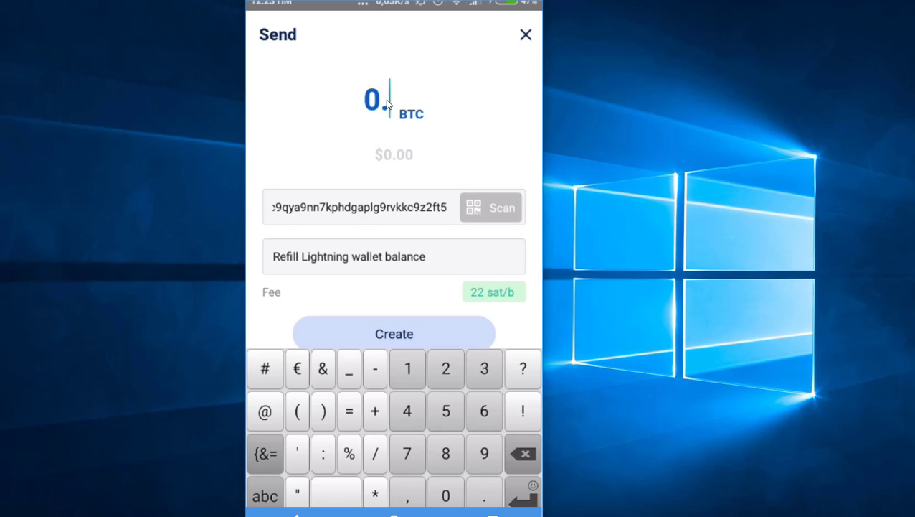
type("002")
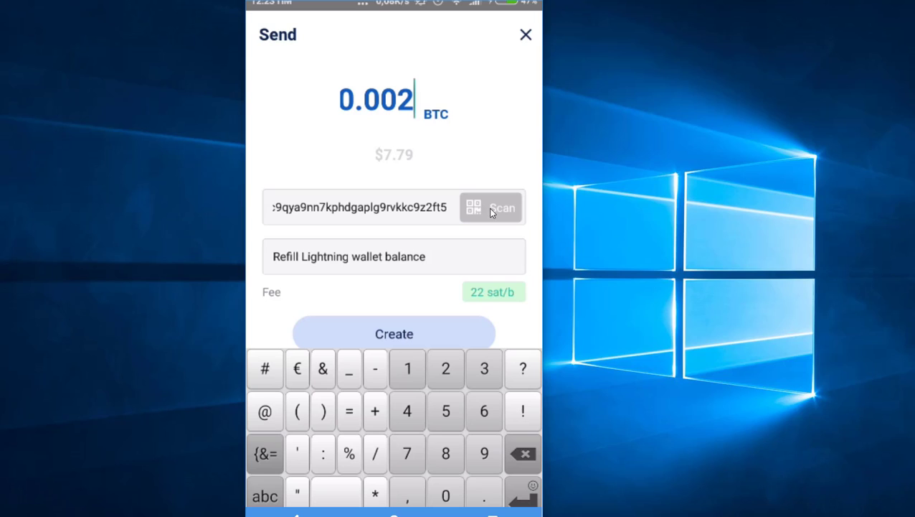
left_click(415, 100)
left_click(526, 35)
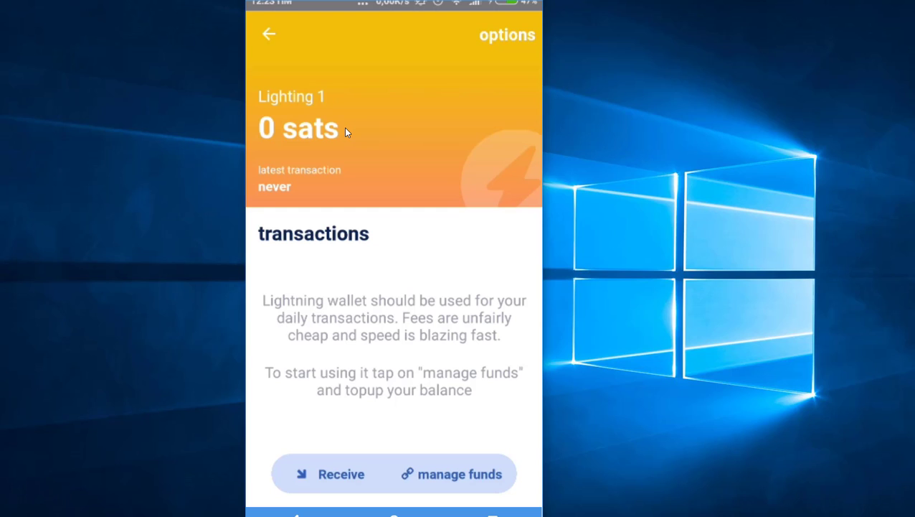
Go back to the wallet carousel and settle on the 39 000 sats Lightning wallet card
right_click(360, 163)
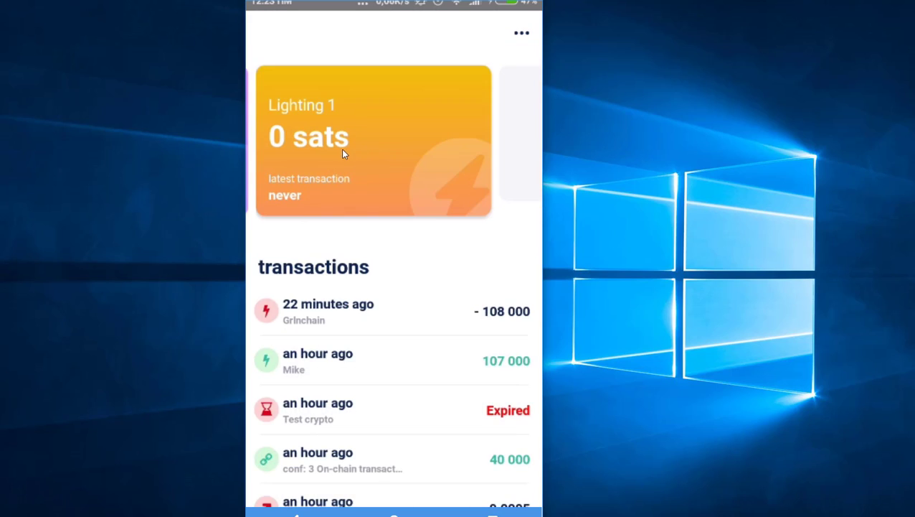
left_click_drag(342, 148, 519, 147)
left_click_drag(413, 158, 512, 161)
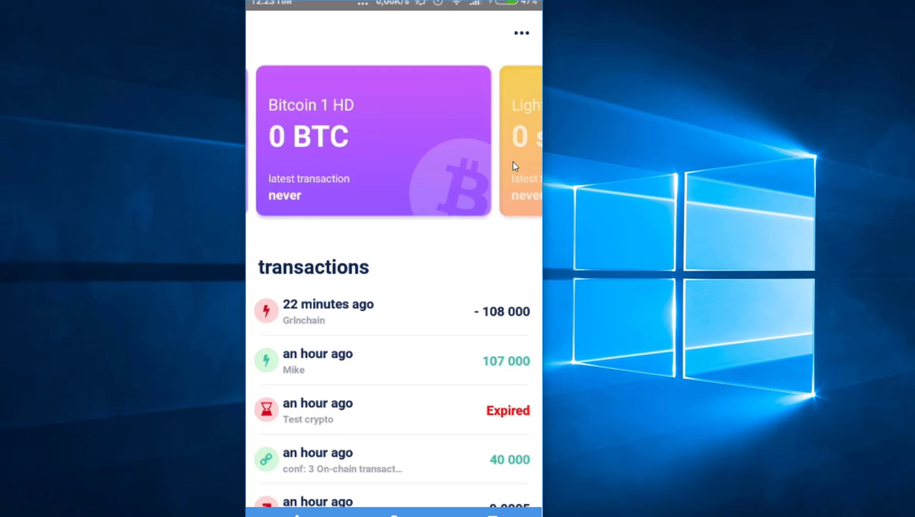
left_click_drag(323, 142, 532, 144)
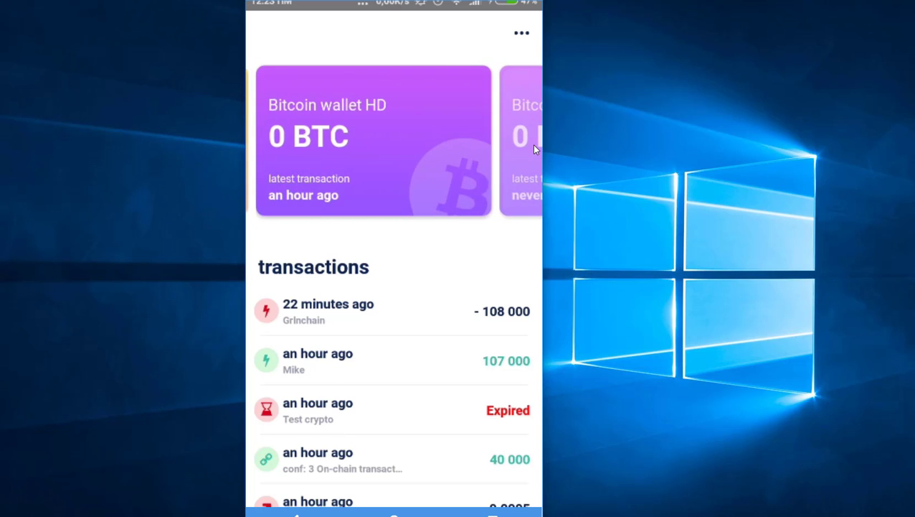
left_click_drag(355, 134, 436, 133)
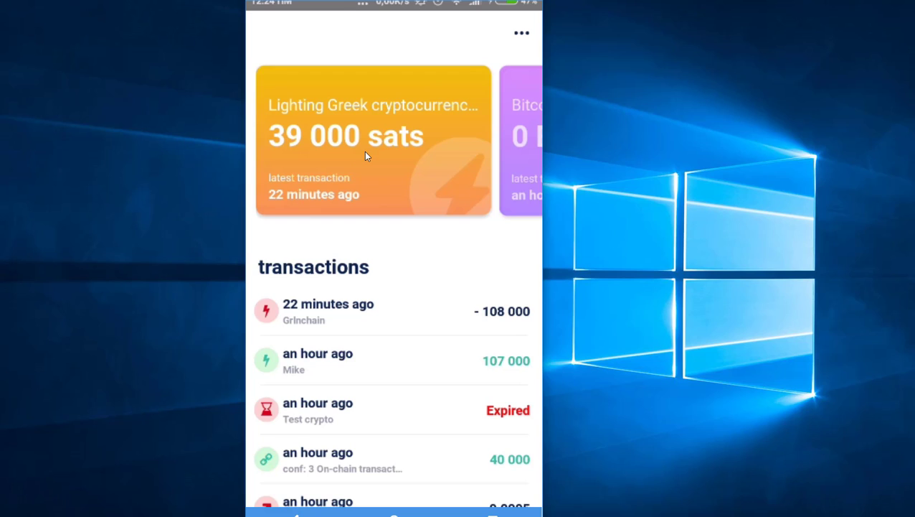
left_click_drag(432, 142, 364, 141)
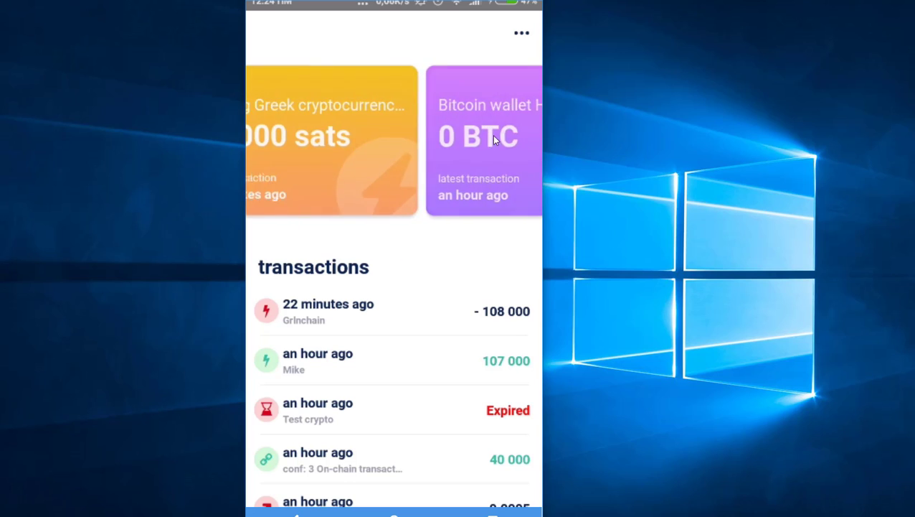
left_click_drag(492, 134, 444, 145)
left_click_drag(341, 128, 562, 137)
left_click(394, 126)
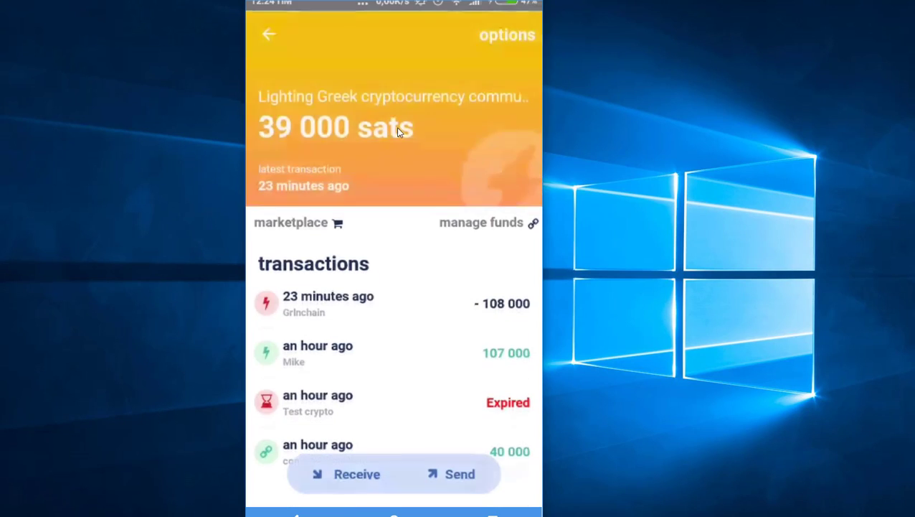
left_click(484, 224)
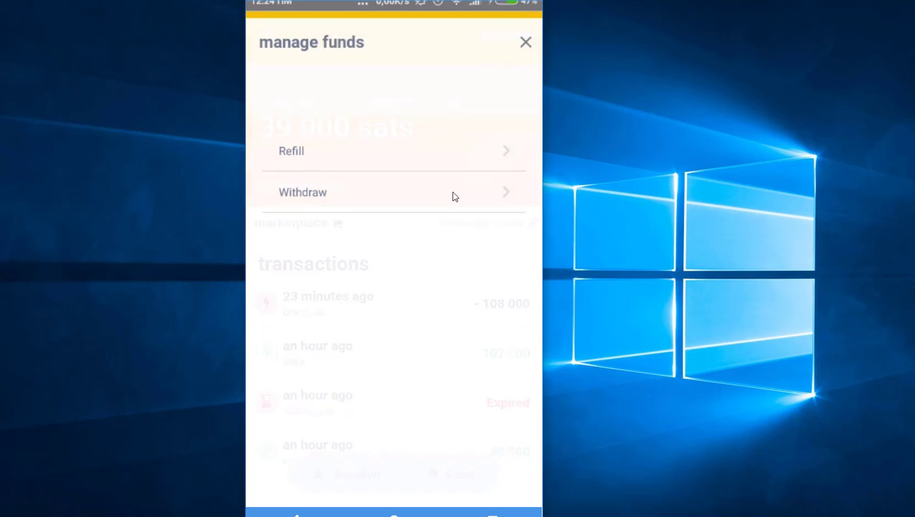
left_click(304, 145)
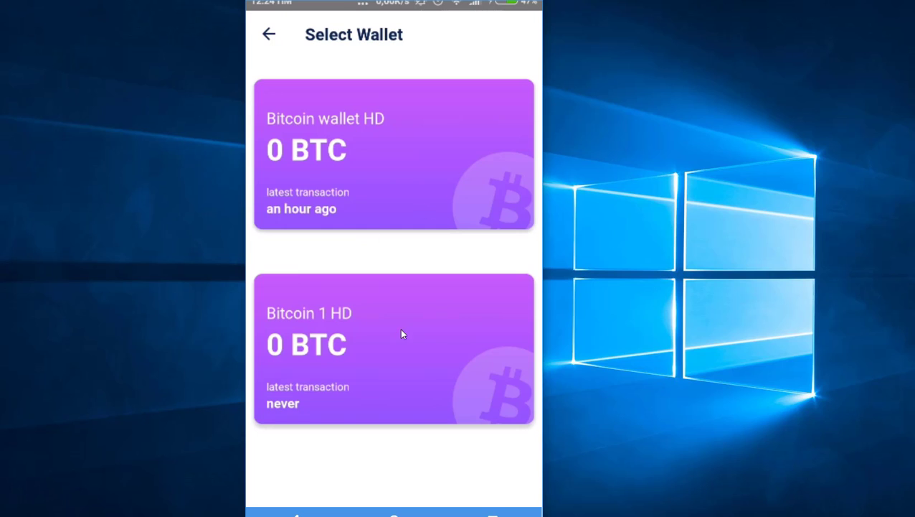
left_click(269, 35)
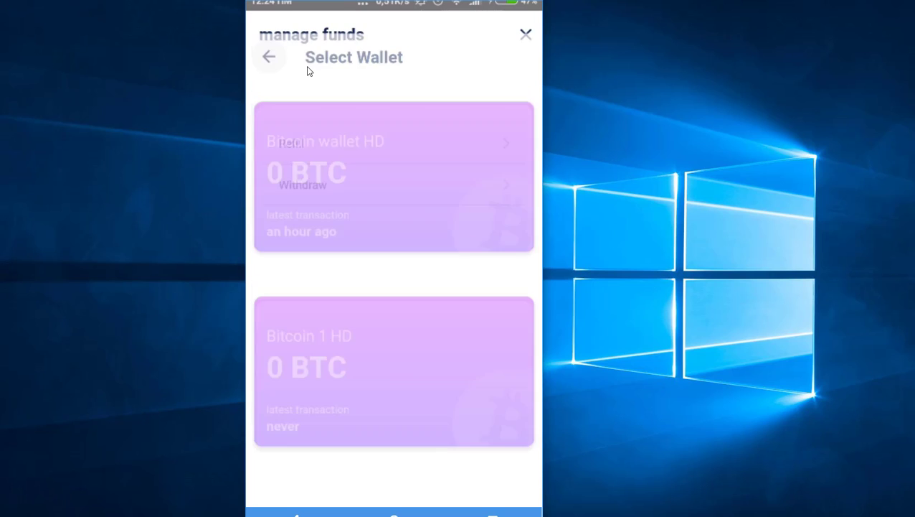
left_click(524, 35)
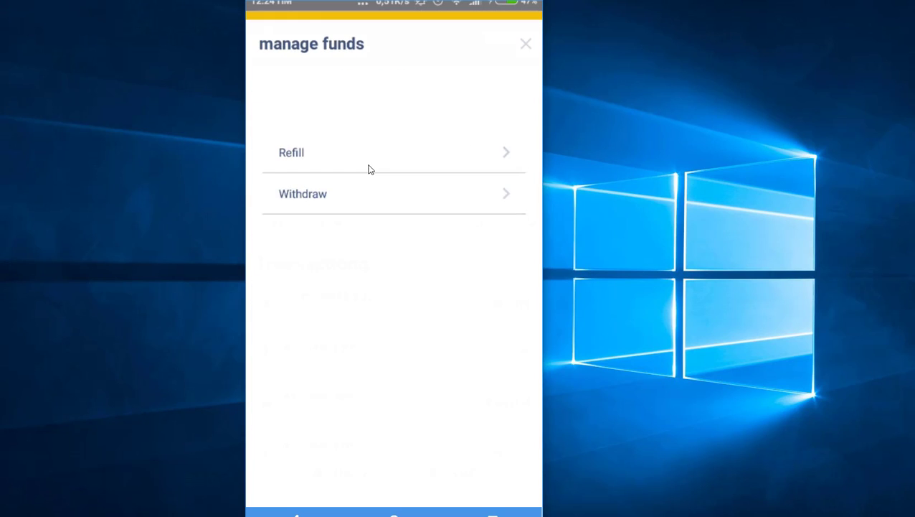